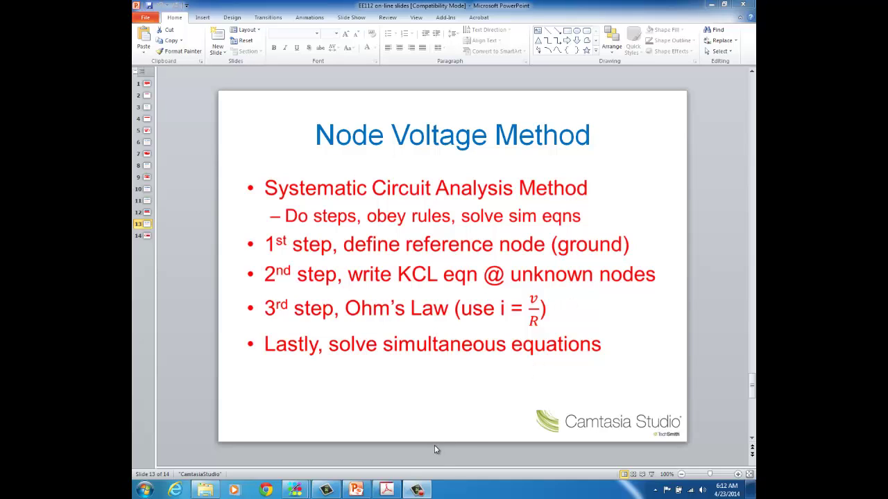
- Bring the Bamboo Paper circuit note to the front and minimize the PowerPoint slides
mouse_move(296, 490)
click(348, 429)
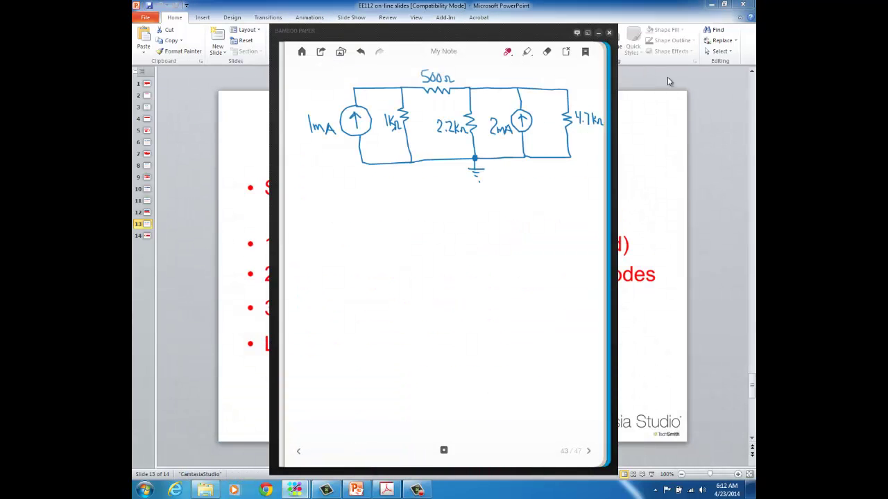
click(711, 7)
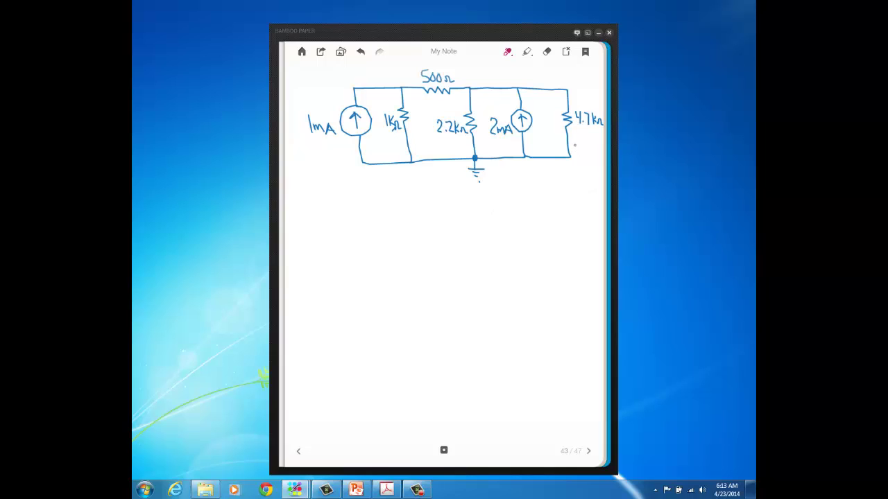
- Outline the ground node and both top nodes in red, labelling ground V = 0V
mouse_move(581, 146)
mouse_down()
mouse_move(350, 150)
mouse_move(356, 173)
mouse_move(577, 169)
mouse_move(586, 166)
mouse_move(583, 146)
mouse_up()
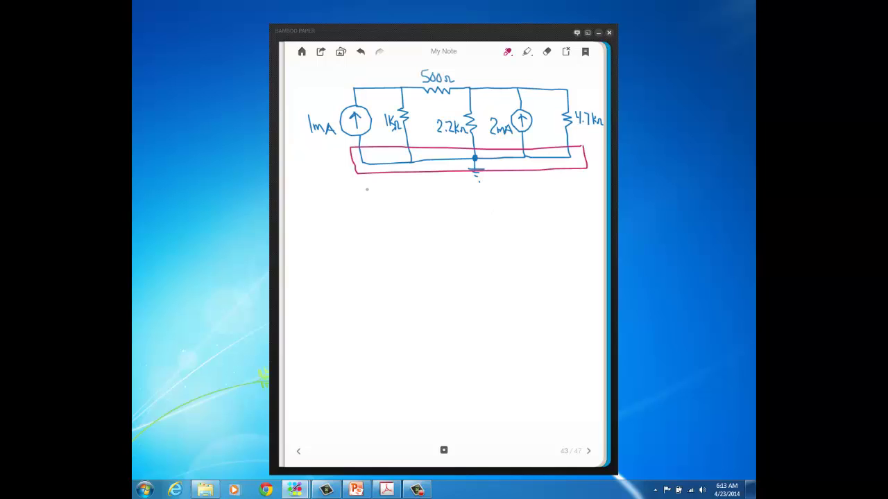
mouse_move(308, 160)
mouse_down()
mouse_move(331, 167)
mouse_move(344, 158)
mouse_up()
mouse_move(413, 78)
mouse_down()
mouse_move(347, 79)
mouse_move(349, 100)
mouse_move(411, 97)
mouse_move(412, 76)
mouse_up()
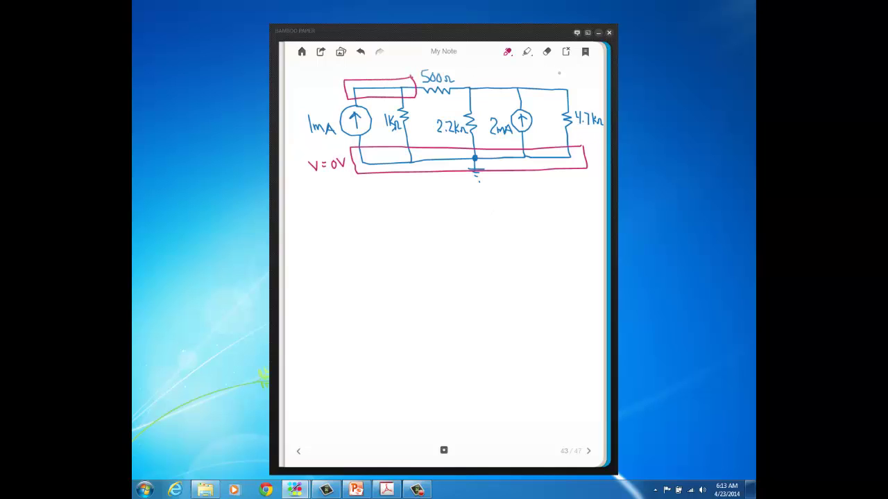
mouse_move(578, 75)
mouse_down()
mouse_move(459, 78)
mouse_move(460, 96)
mouse_move(578, 93)
mouse_move(580, 75)
mouse_up()
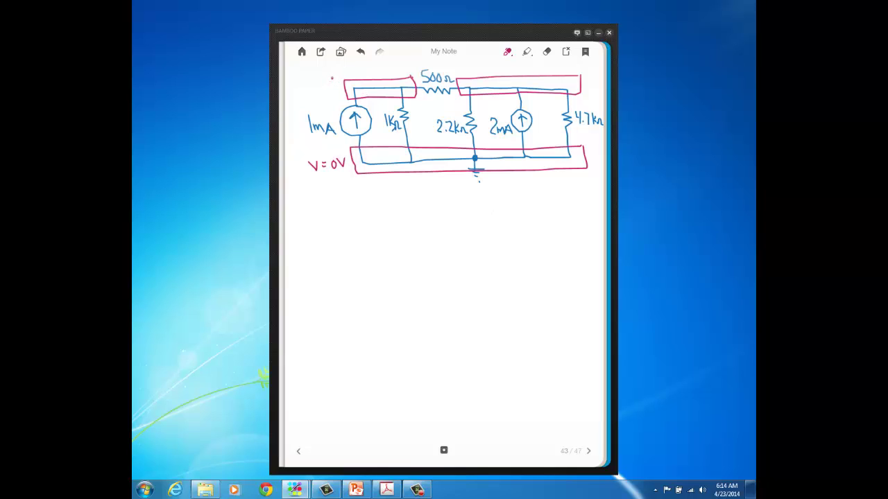
- Label the left top node a and the right top node b in red
drag(332, 79, 335, 86)
click(338, 82)
drag(585, 71, 586, 82)
- Draw current arrows i1–i4 and + polarity marks at the resistors, and begin the KCL heading
drag(412, 110, 416, 120)
click(418, 104)
mouse_move(423, 112)
mouse_down()
mouse_move(423, 120)
mouse_move(391, 110)
mouse_move(398, 105)
mouse_up()
mouse_move(422, 101)
mouse_down()
mouse_move(448, 100)
mouse_move(434, 113)
mouse_move(442, 115)
mouse_up()
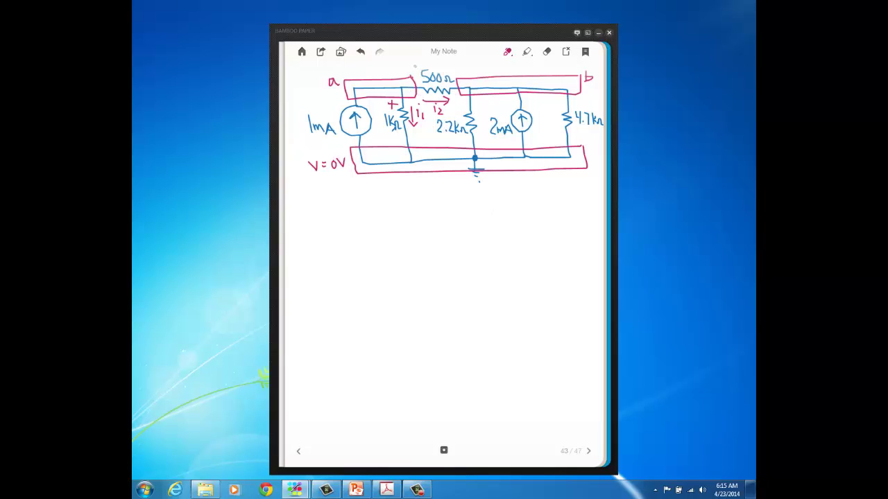
drag(406, 70, 415, 70)
mouse_move(478, 107)
mouse_down()
mouse_move(478, 124)
mouse_move(486, 119)
mouse_move(470, 103)
mouse_up()
mouse_move(549, 108)
mouse_down()
mouse_move(557, 123)
mouse_move(541, 115)
mouse_move(547, 119)
mouse_up()
drag(573, 99, 577, 103)
mouse_move(346, 196)
mouse_down()
mouse_move(346, 206)
mouse_move(392, 203)
mouse_up()
- Write 'KCL@a: 0.001 = i1 + i2' below the circuit
click(401, 197)
click(401, 203)
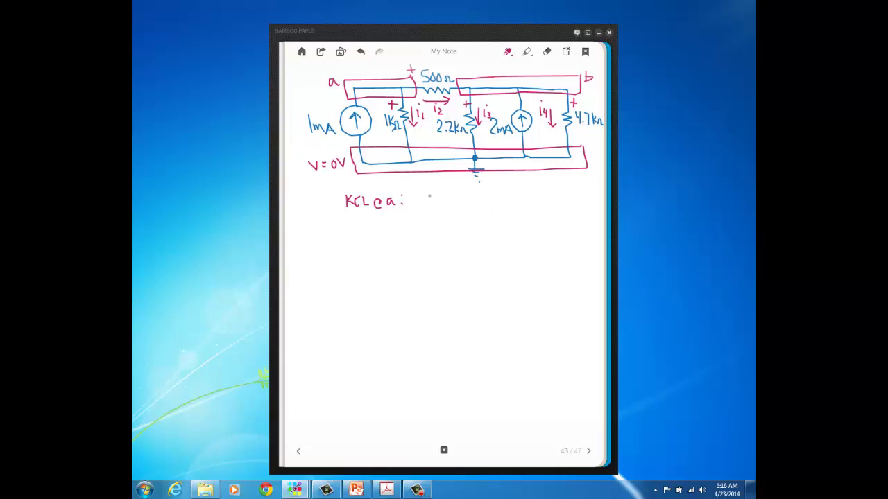
mouse_move(422, 196)
mouse_down()
mouse_move(455, 206)
mouse_move(471, 196)
mouse_up()
click(429, 201)
drag(462, 200, 471, 200)
mouse_move(481, 197)
mouse_down()
mouse_move(490, 207)
mouse_move(507, 200)
mouse_move(519, 208)
mouse_up()
- Begin the 'KCL@b:' equation line underneath
mouse_move(348, 222)
mouse_down()
mouse_move(349, 233)
mouse_move(427, 229)
mouse_up()
click(403, 228)
click(404, 235)
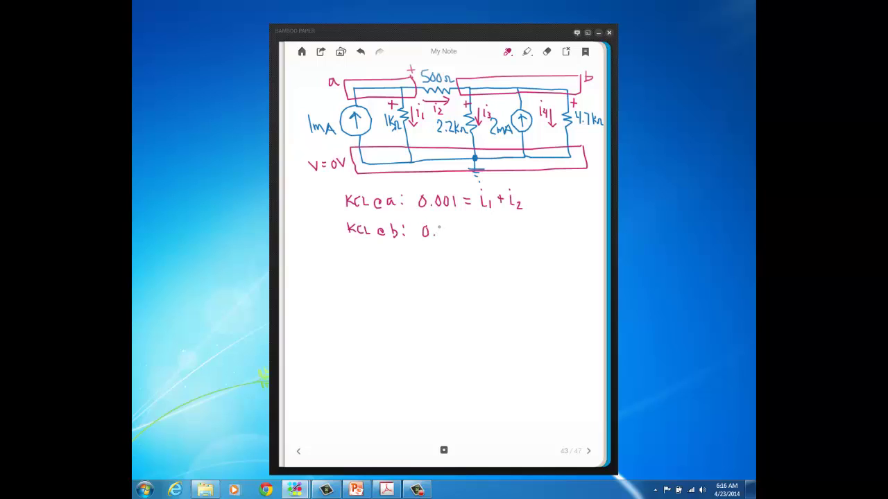
- Complete 'KCL@b: 0.002 + i2 = i3 + i4' and add the reminder i = V/R
mouse_move(443, 224)
mouse_down()
mouse_move(448, 234)
mouse_move(454, 227)
mouse_move(464, 237)
mouse_move(492, 237)
mouse_up()
click(482, 220)
click(514, 229)
drag(499, 233, 554, 238)
click(515, 220)
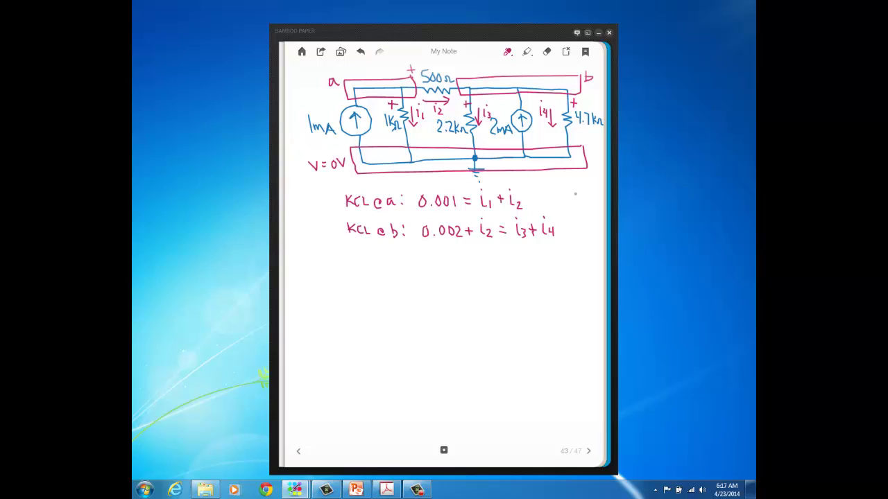
mouse_move(563, 184)
mouse_down()
mouse_move(563, 194)
mouse_move(585, 176)
mouse_move(583, 199)
mouse_up()
click(564, 180)
- Start the node a Ohm's-law line 'a: 0.001'
drag(338, 258, 341, 264)
mouse_move(374, 258)
mouse_down()
mouse_move(370, 266)
mouse_move(375, 261)
mouse_up()
click(381, 261)
- Finish node a's equation as 0.001 = (Va−0)/1K + (Va−Vb)/500
mouse_move(387, 259)
mouse_down()
mouse_move(394, 269)
mouse_move(417, 264)
mouse_up()
click(404, 261)
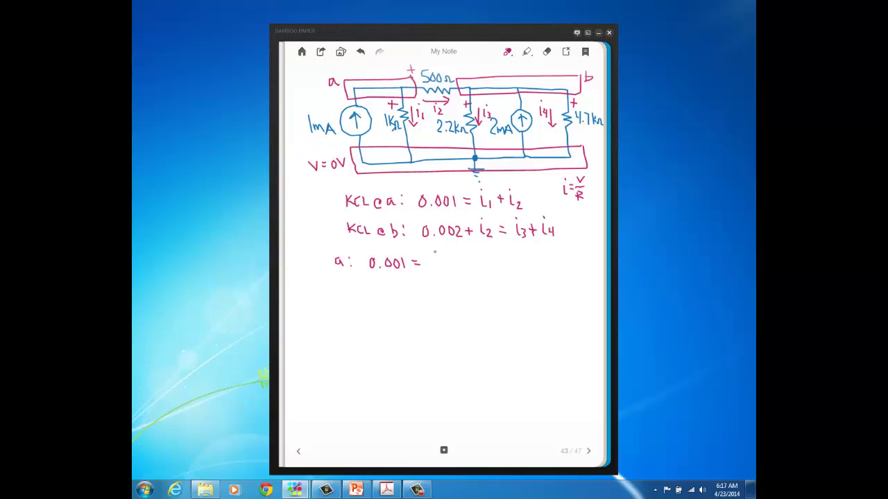
mouse_move(427, 253)
mouse_down()
mouse_move(463, 253)
mouse_move(452, 263)
mouse_move(472, 263)
mouse_up()
drag(445, 270, 459, 279)
mouse_move(484, 257)
mouse_down()
mouse_move(484, 265)
mouse_move(490, 260)
mouse_up()
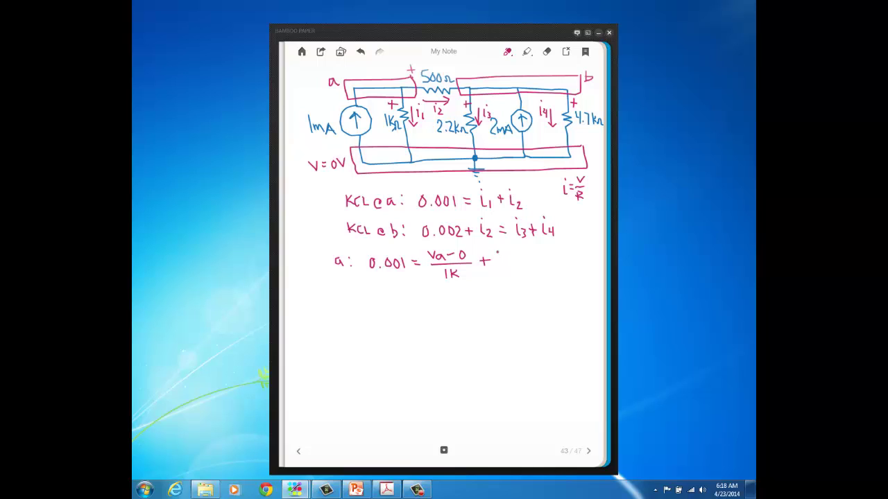
drag(497, 253, 517, 261)
mouse_move(528, 253)
mouse_down()
mouse_move(549, 264)
mouse_move(518, 270)
mouse_move(539, 272)
mouse_up()
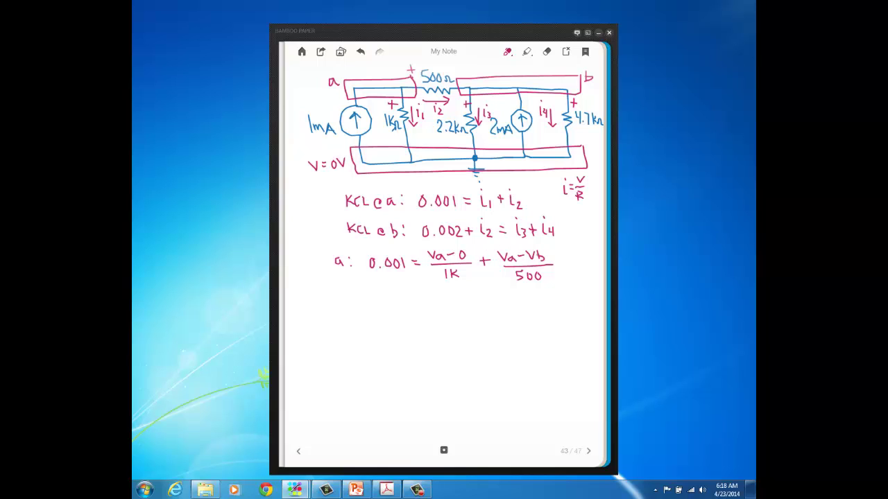
- Write 'b: 0.002 + (Va−Vb)/500 = (Vb−0)/2.2K + (Vb−0)/4.7K' under node a's equation
drag(337, 291, 339, 303)
click(351, 297)
click(351, 300)
mouse_move(376, 297)
mouse_down()
mouse_move(374, 303)
mouse_move(394, 295)
mouse_move(411, 306)
mouse_move(442, 292)
mouse_move(462, 300)
mouse_move(466, 291)
mouse_move(475, 299)
mouse_move(450, 305)
mouse_move(486, 305)
mouse_move(450, 319)
mouse_move(500, 304)
mouse_up()
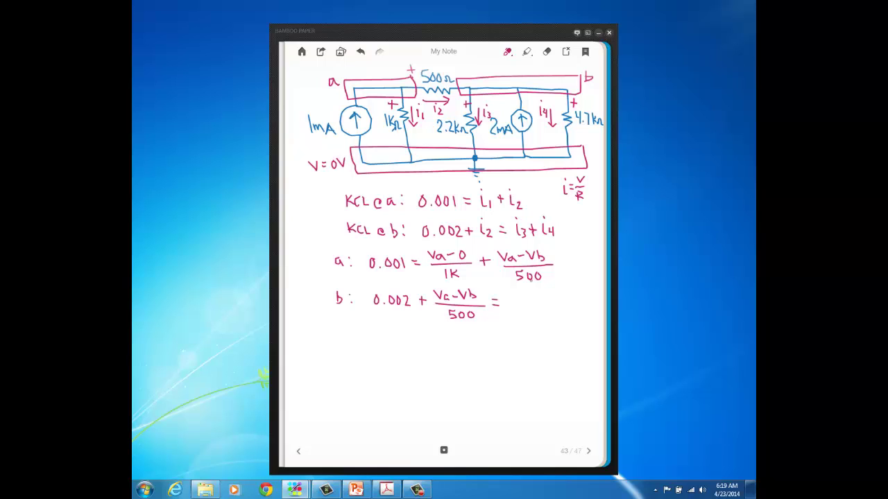
mouse_move(507, 292)
mouse_down()
mouse_move(520, 302)
mouse_move(535, 292)
mouse_move(545, 303)
mouse_move(521, 320)
mouse_move(543, 320)
mouse_move(570, 290)
mouse_move(573, 299)
mouse_move(586, 292)
mouse_move(593, 303)
mouse_move(567, 320)
mouse_move(590, 320)
mouse_up()
click(524, 319)
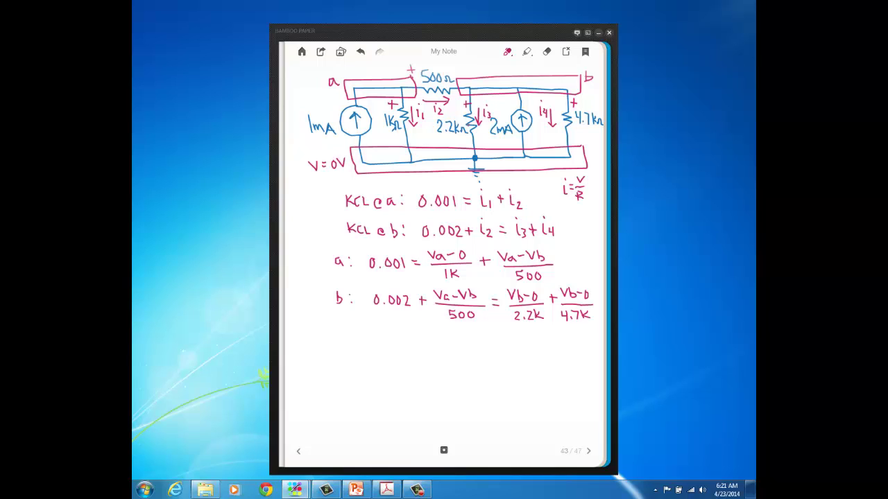
- Bring the Cramer's Rule.pdf reference sheet to the front in Adobe Acrobat Pro
click(589, 454)
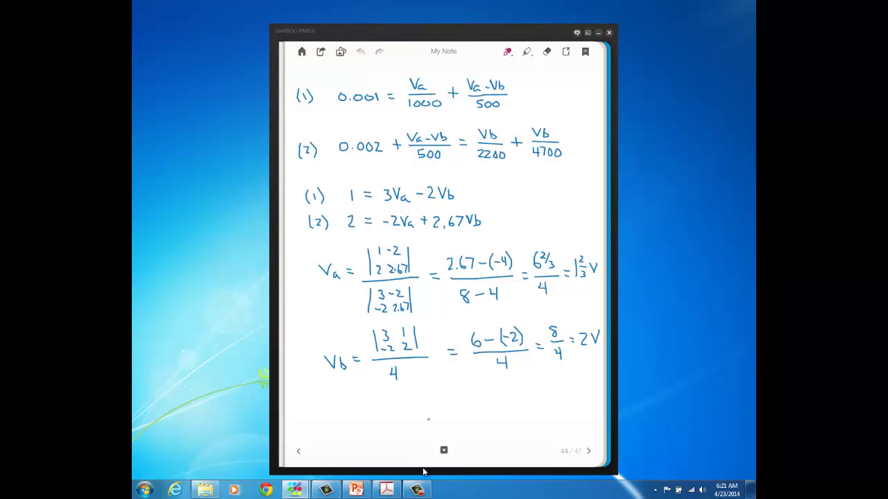
click(386, 490)
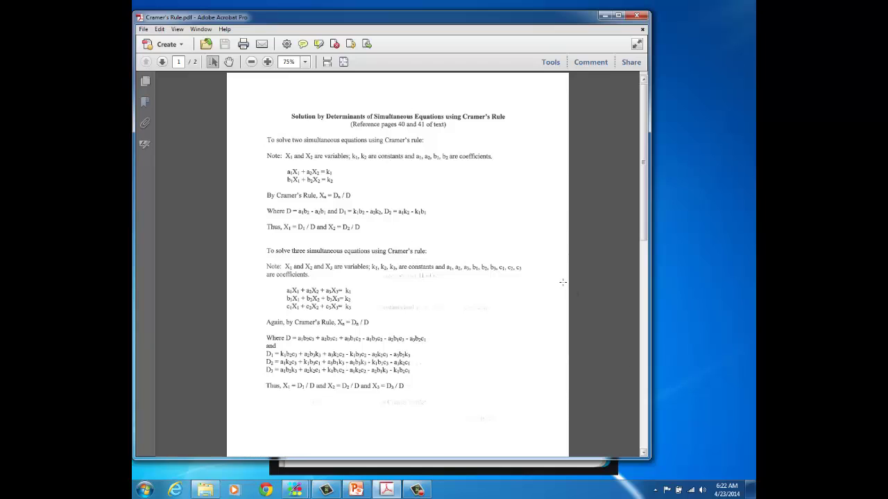
- Look over the page-2 examples in Cramer's Rule.pdf, return to page 1, and minimize Acrobat
click(645, 437)
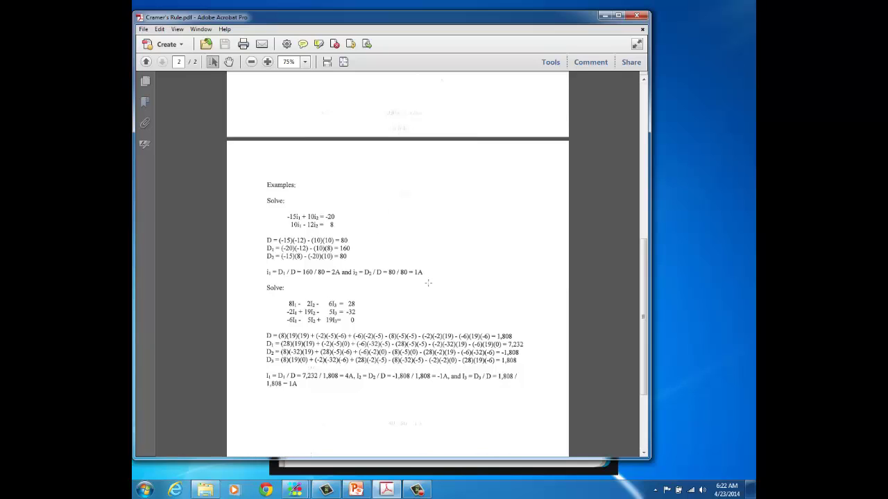
click(645, 90)
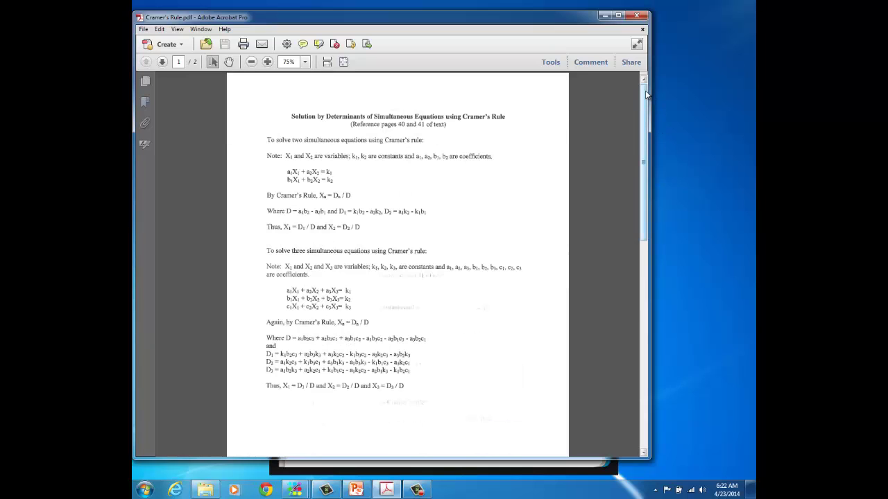
click(604, 17)
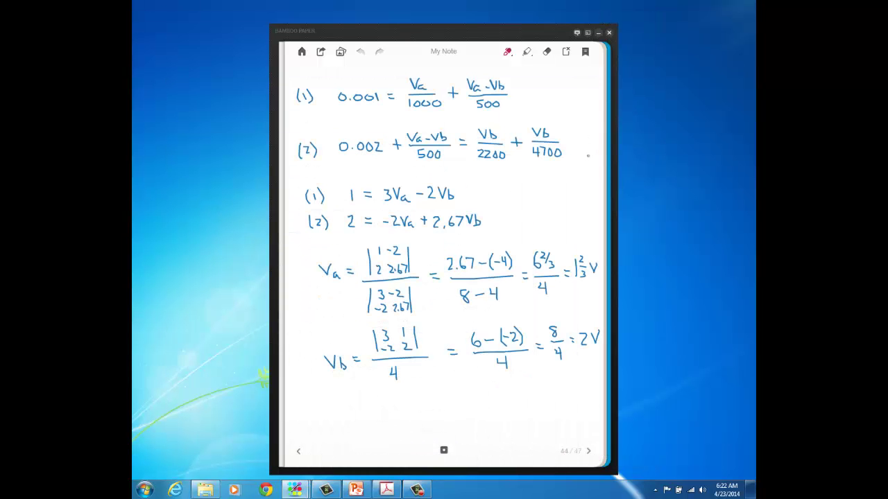